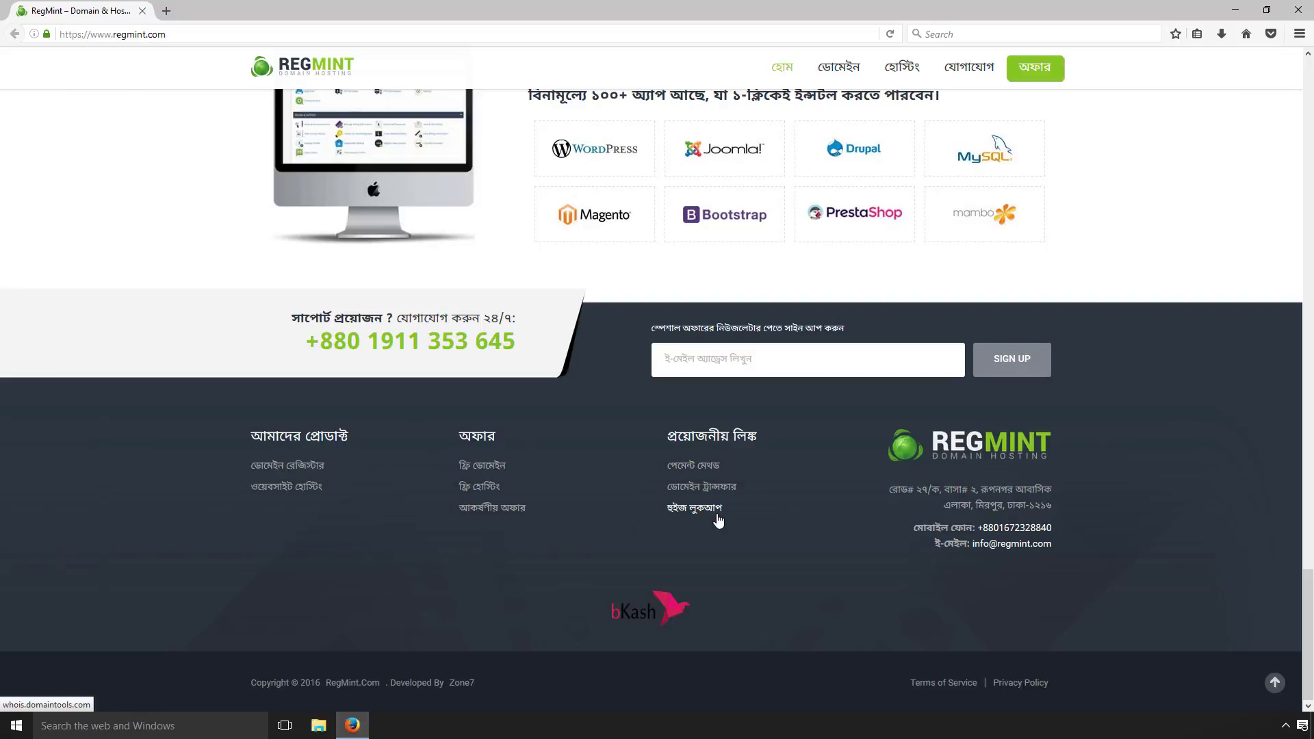
# Open the DomainTools Whois Lookup site from the Whois Lookup link in RegMint's footer
pyautogui.click(719, 521)
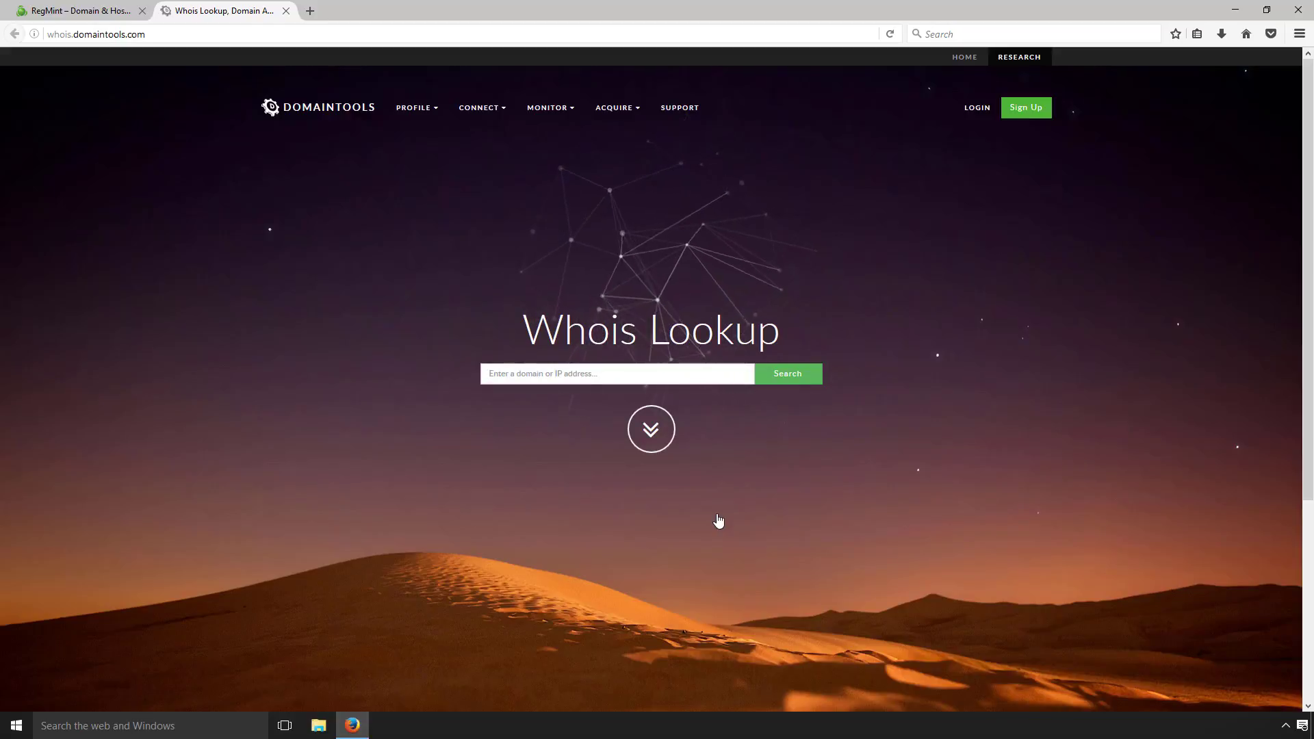
# Enter clockbird.org in the Whois Lookup search box
pyautogui.write('c')
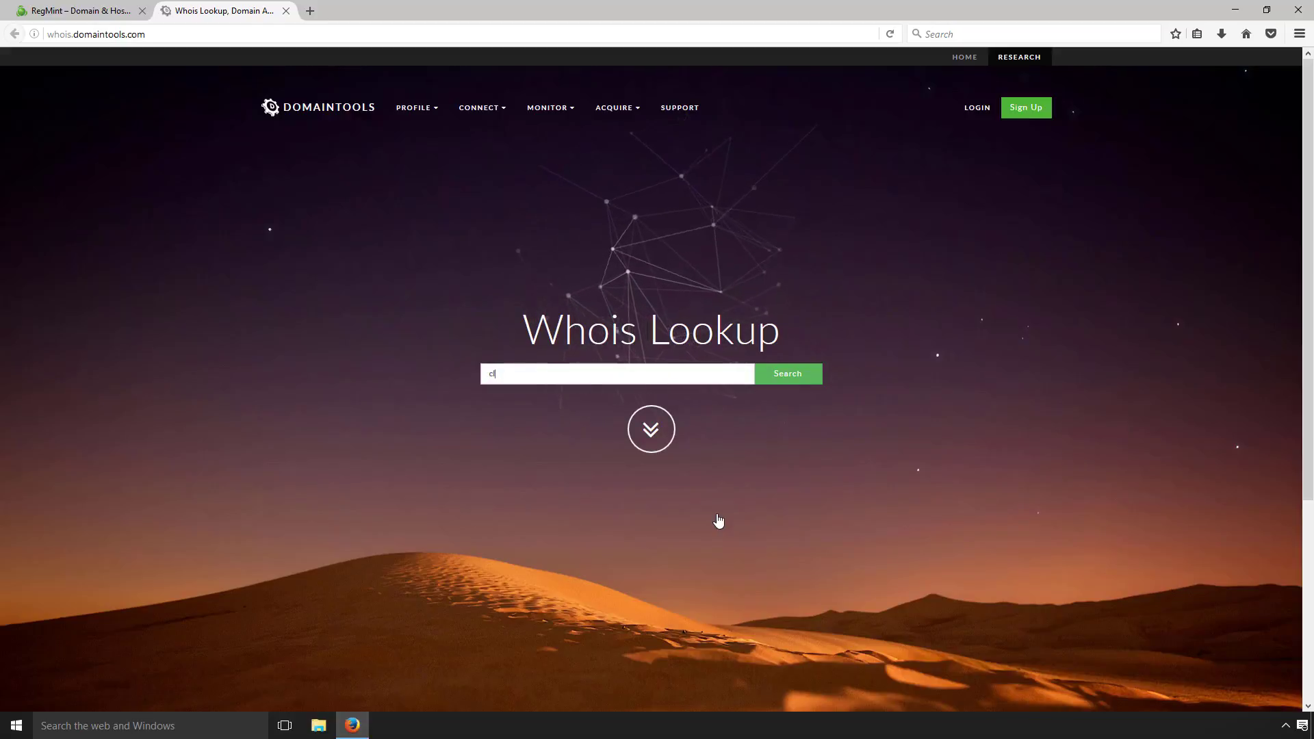
pyautogui.write('lock')
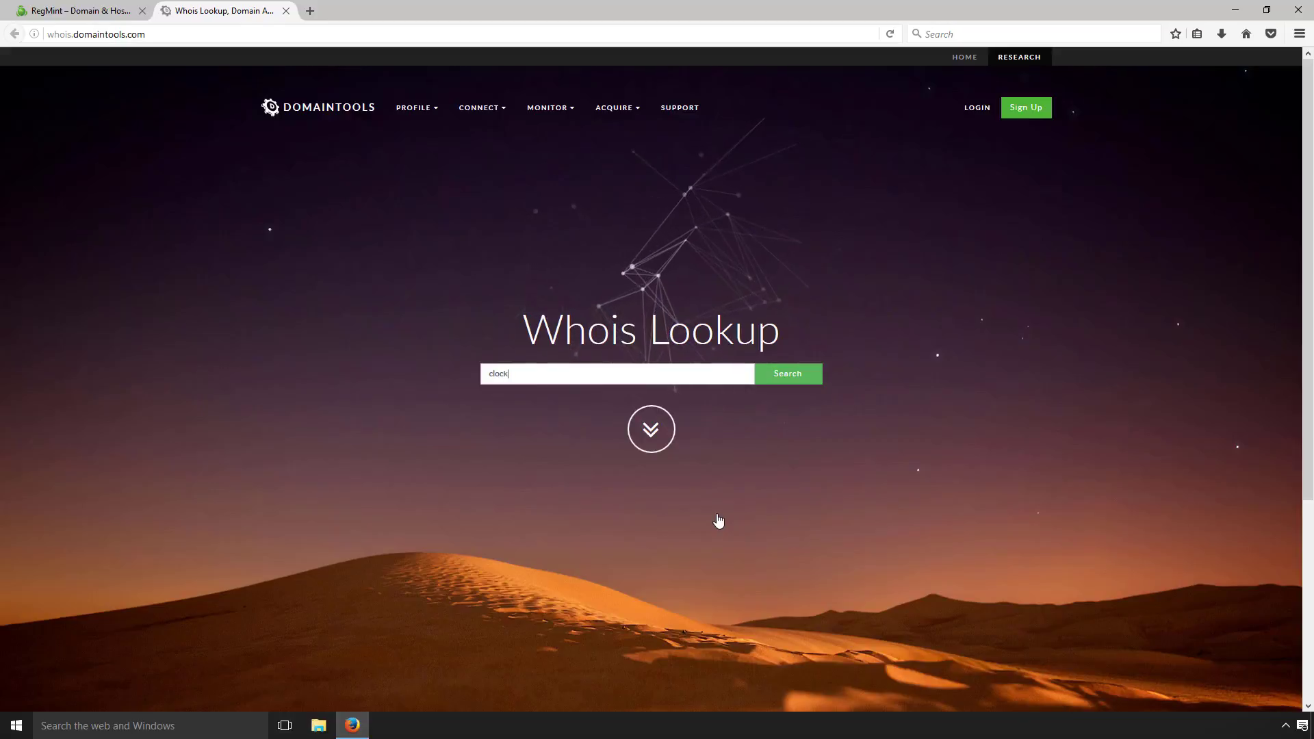
pyautogui.write('bird')
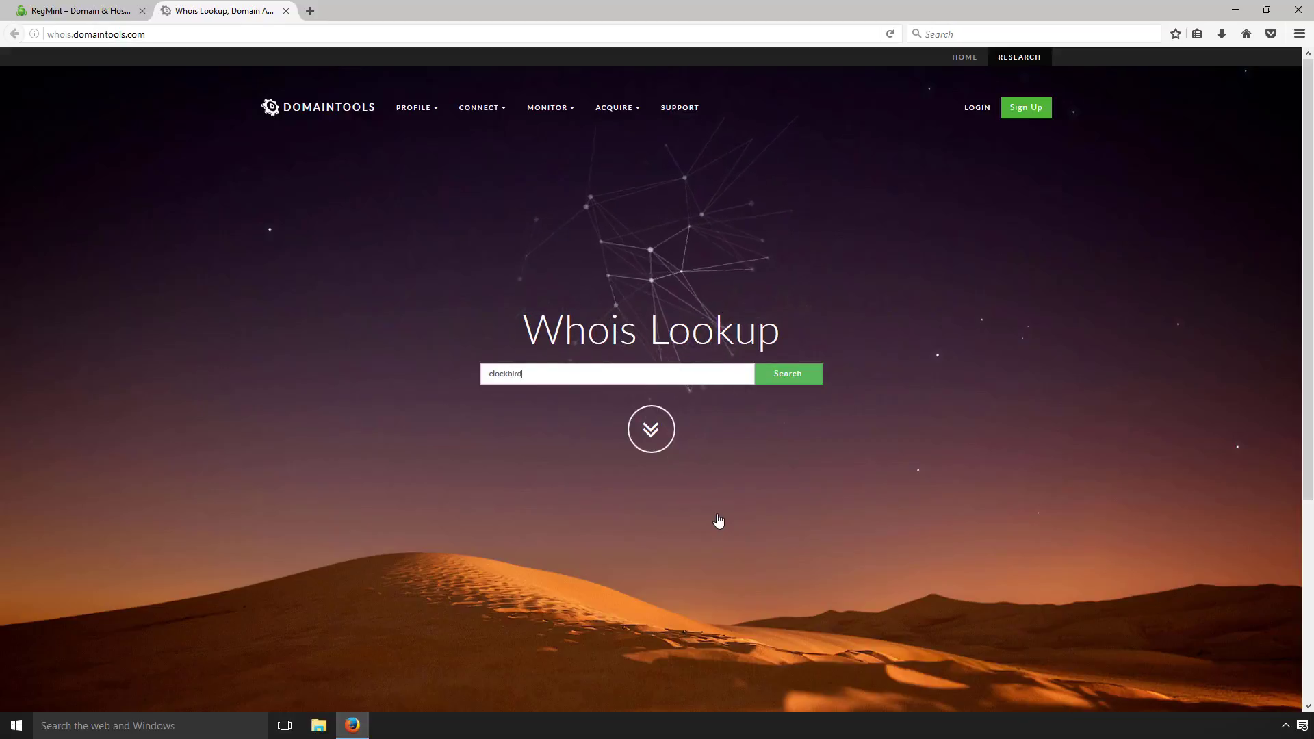
pyautogui.write('.')
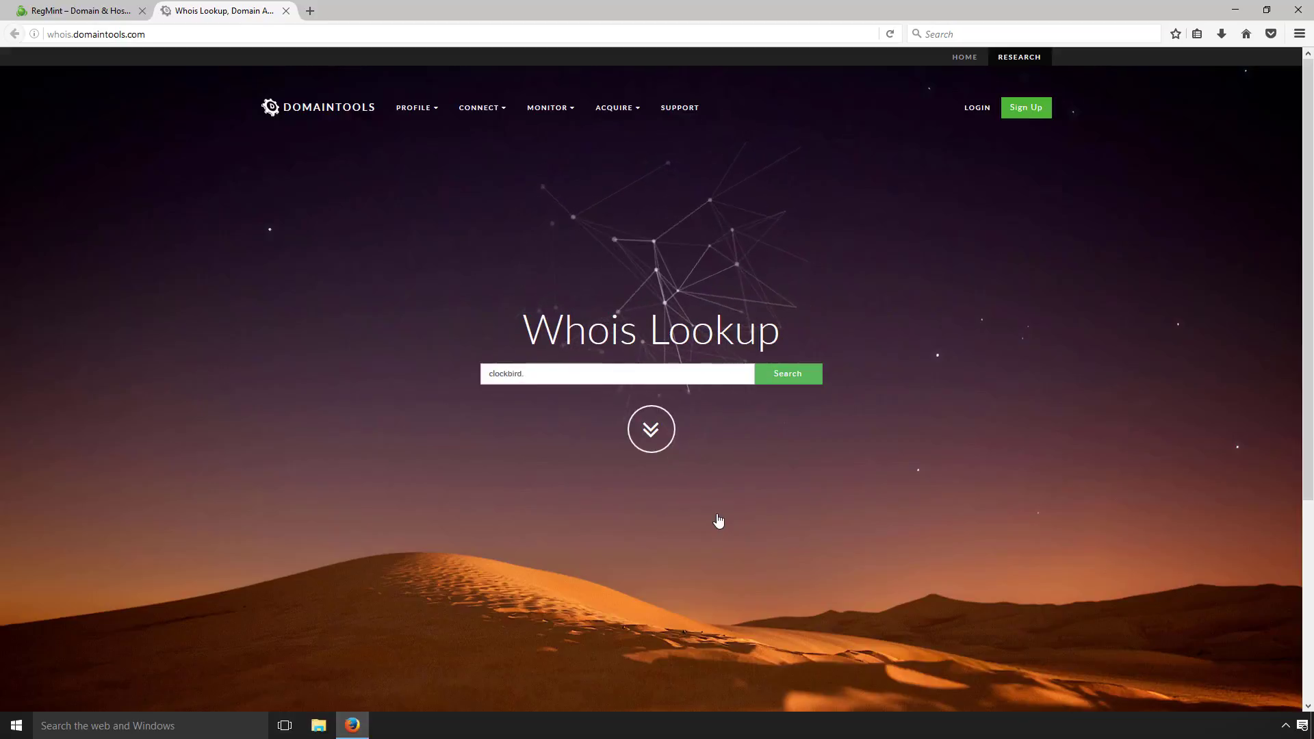
pyautogui.write('org')
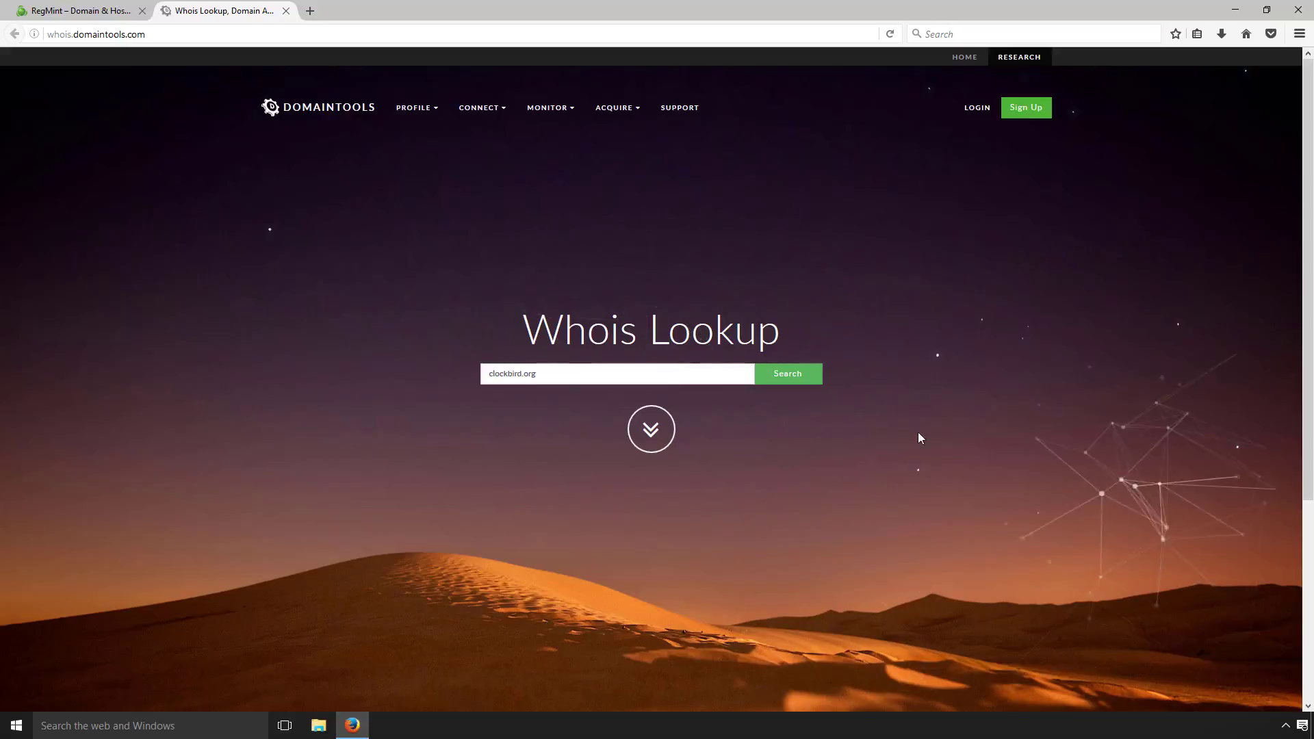
# Look up clockbird.org and review its whois record's pendingTransfer status
pyautogui.click(797, 384)
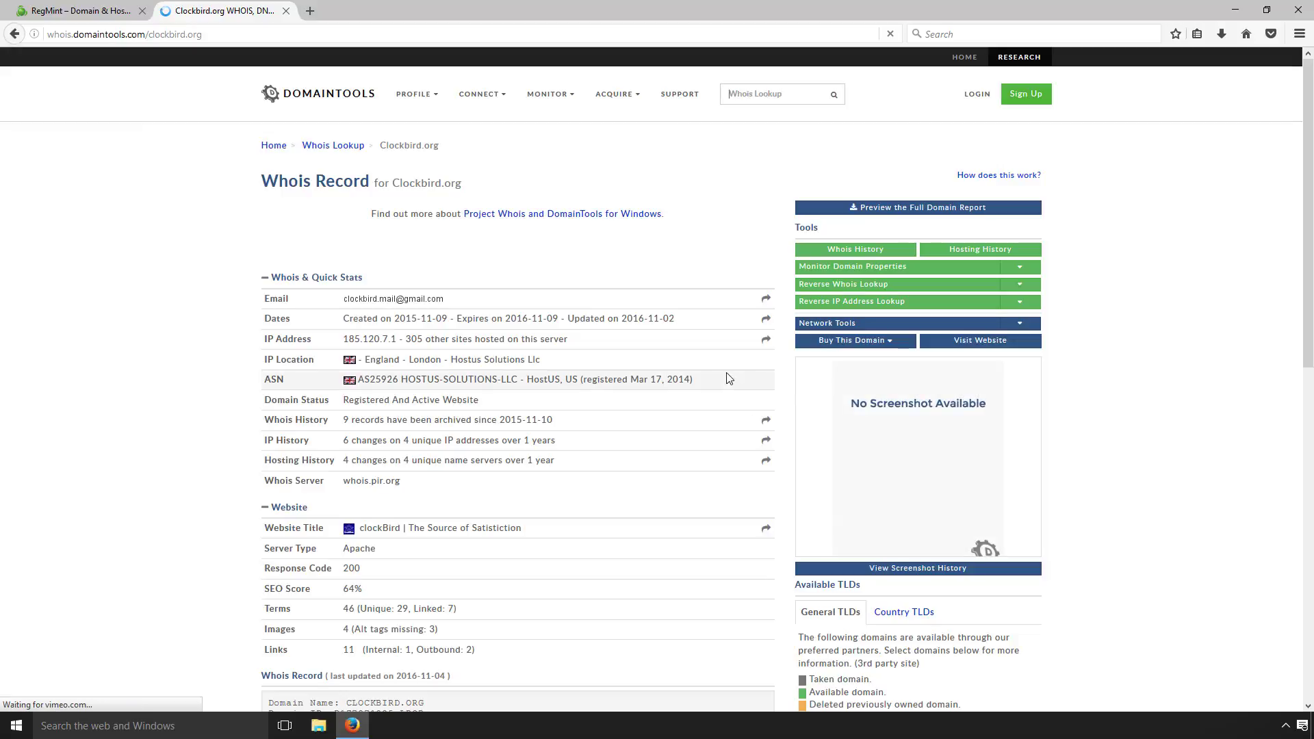
pyautogui.scroll(-8, 728, 378)
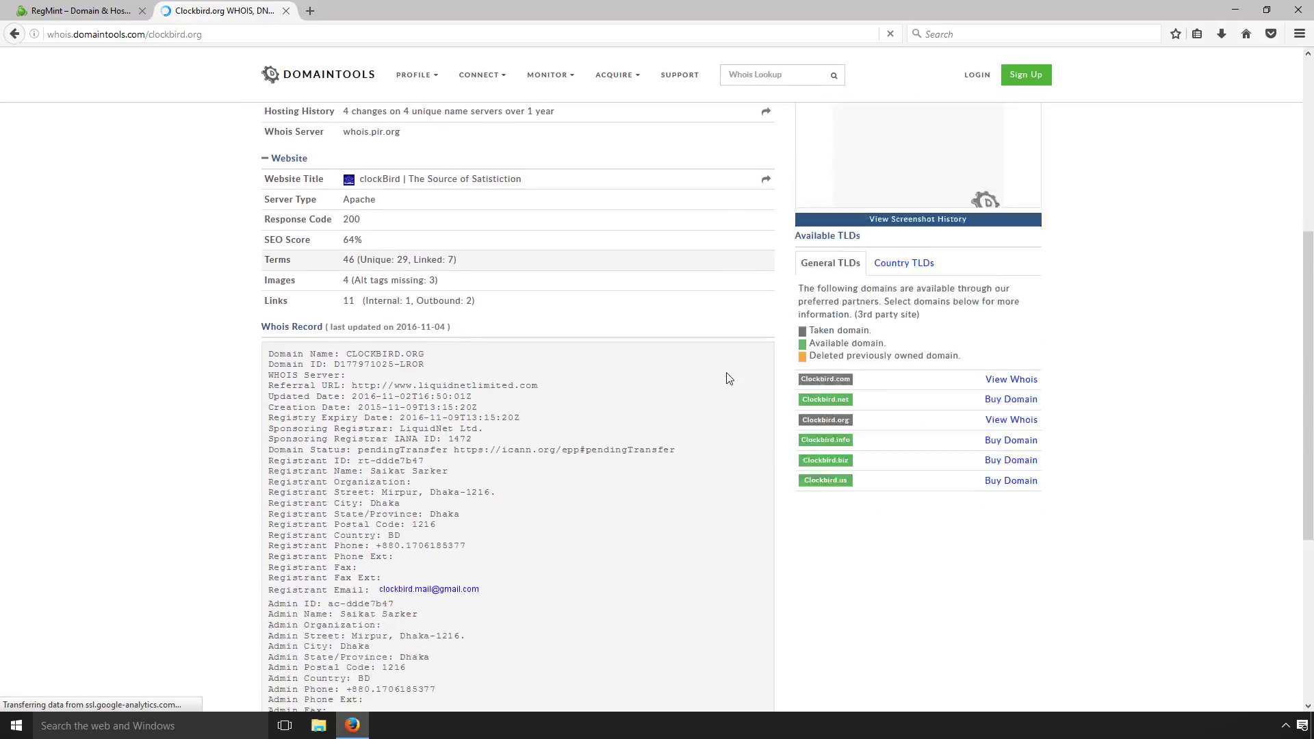
pyautogui.scroll(-3, 739, 380)
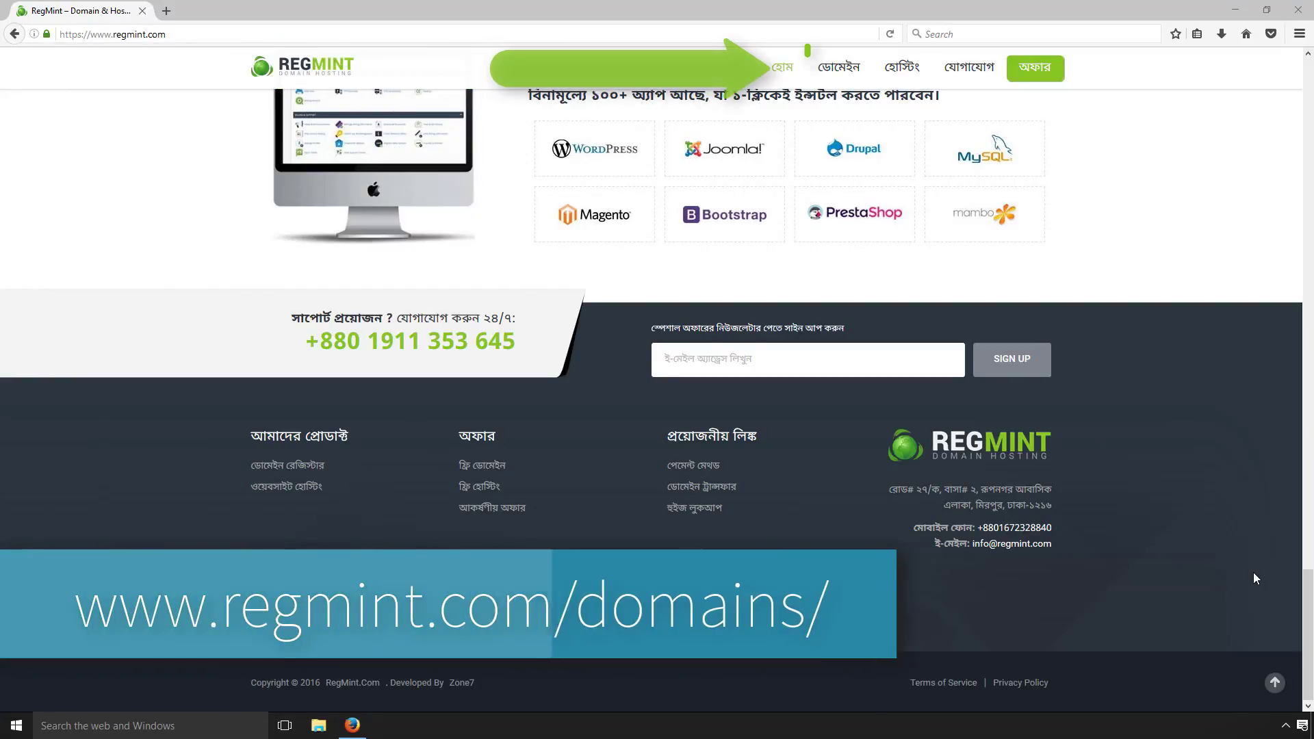
# Go to RegMint's Domains page and open the single domain transfer form
pyautogui.click(842, 67)
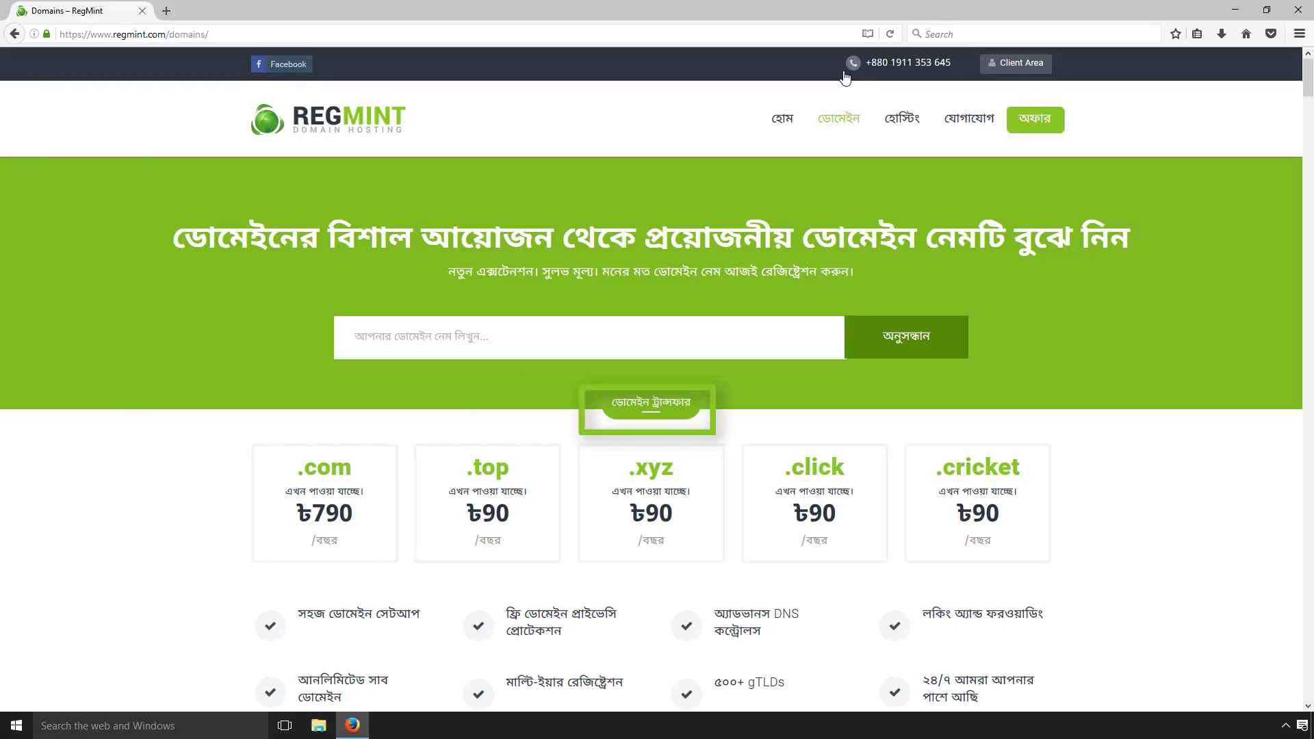
pyautogui.click(641, 413)
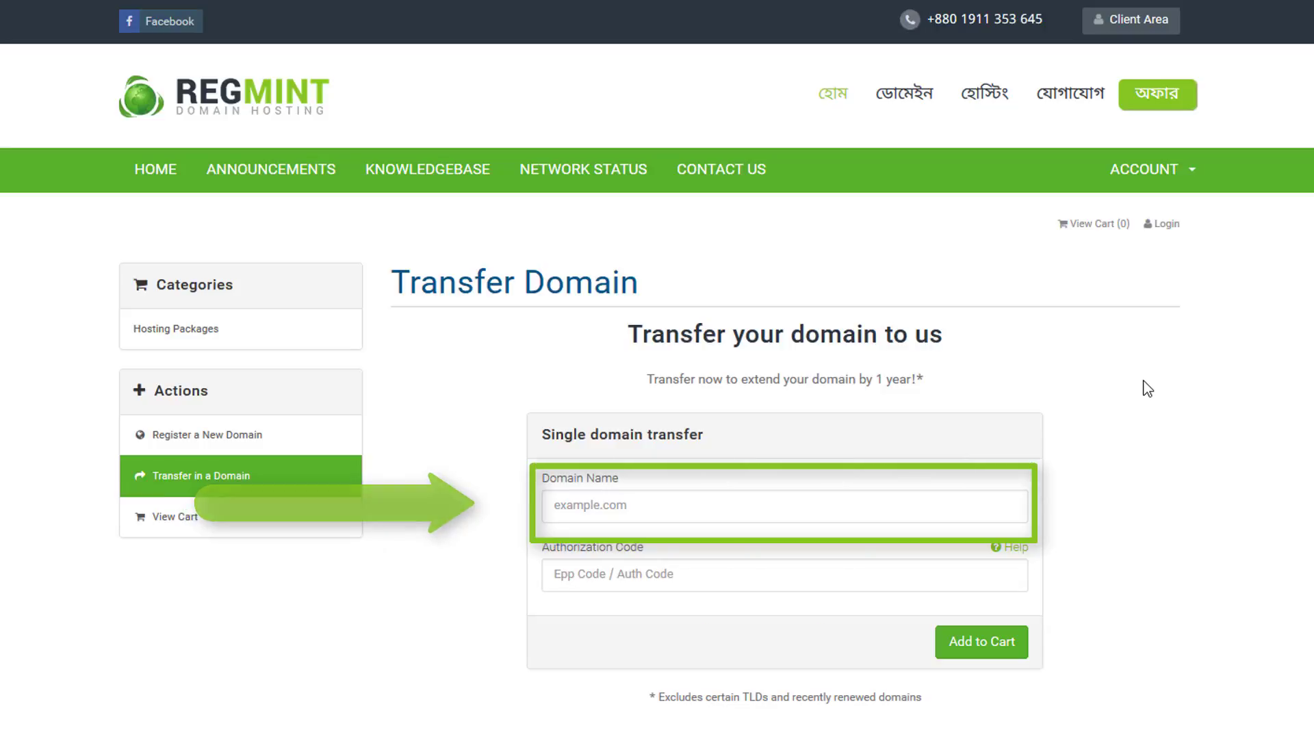
# Fill the transfer form with domain clockbird.org and its EPP authorization code
pyautogui.click(720, 499)
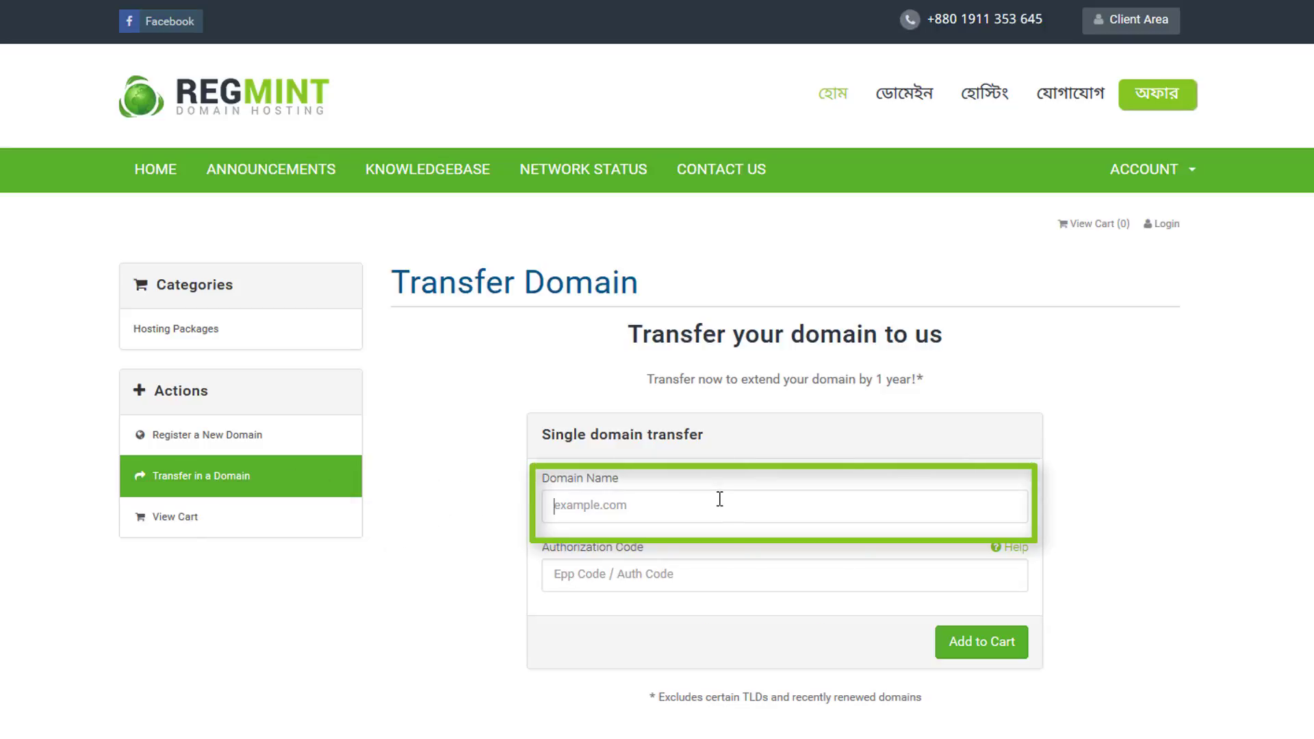
pyautogui.write('clo')
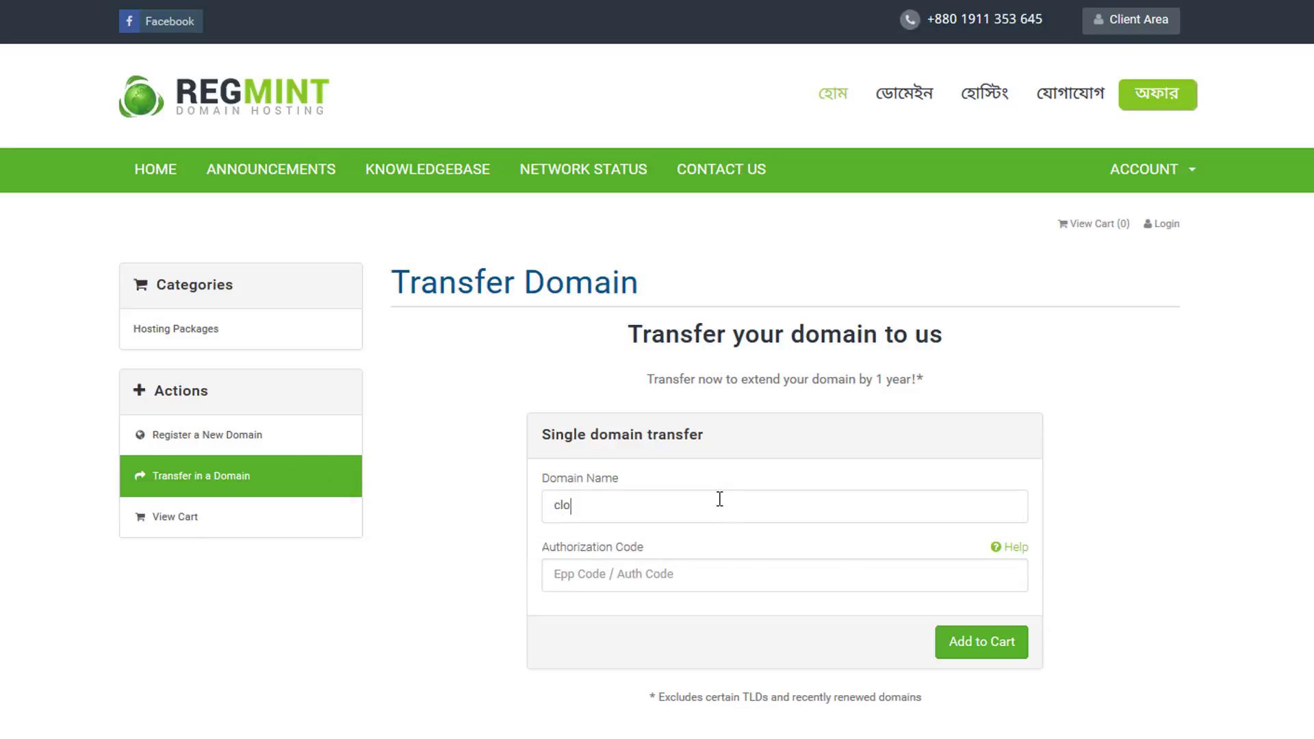
pyautogui.write('ckbird.org')
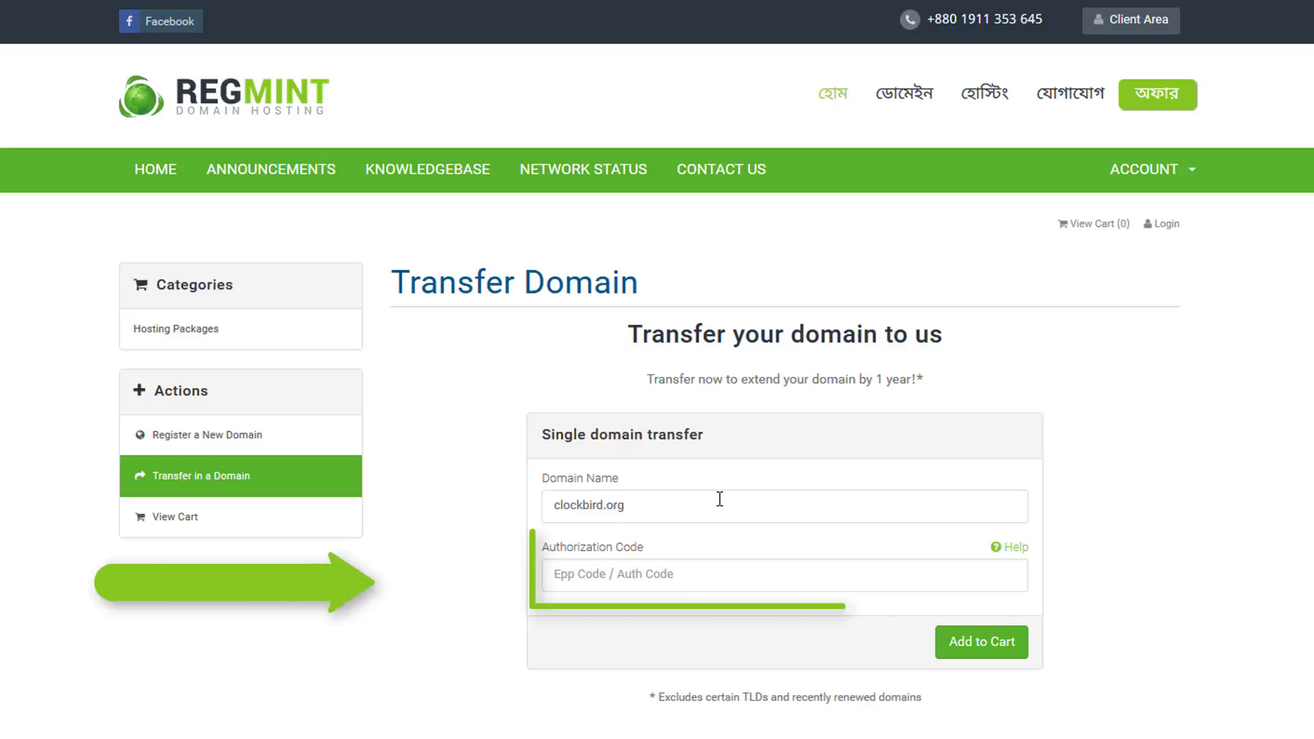
pyautogui.click(686, 578)
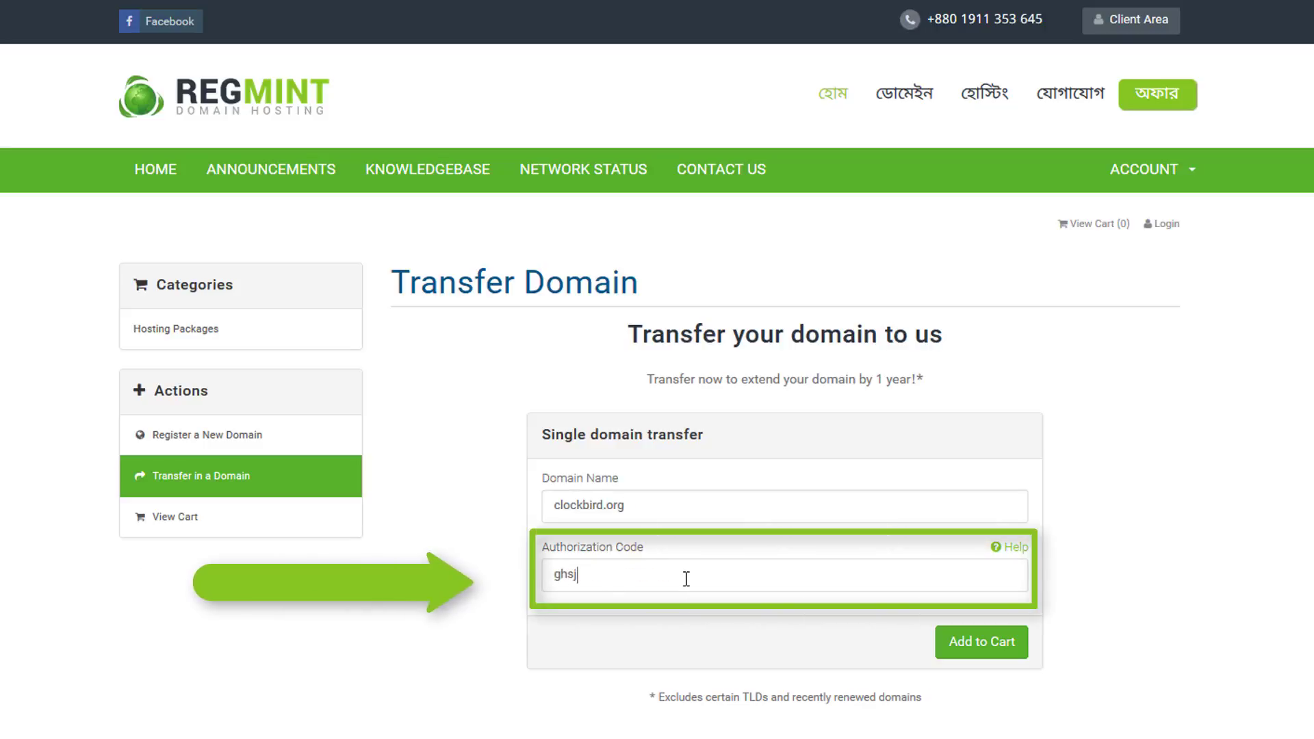
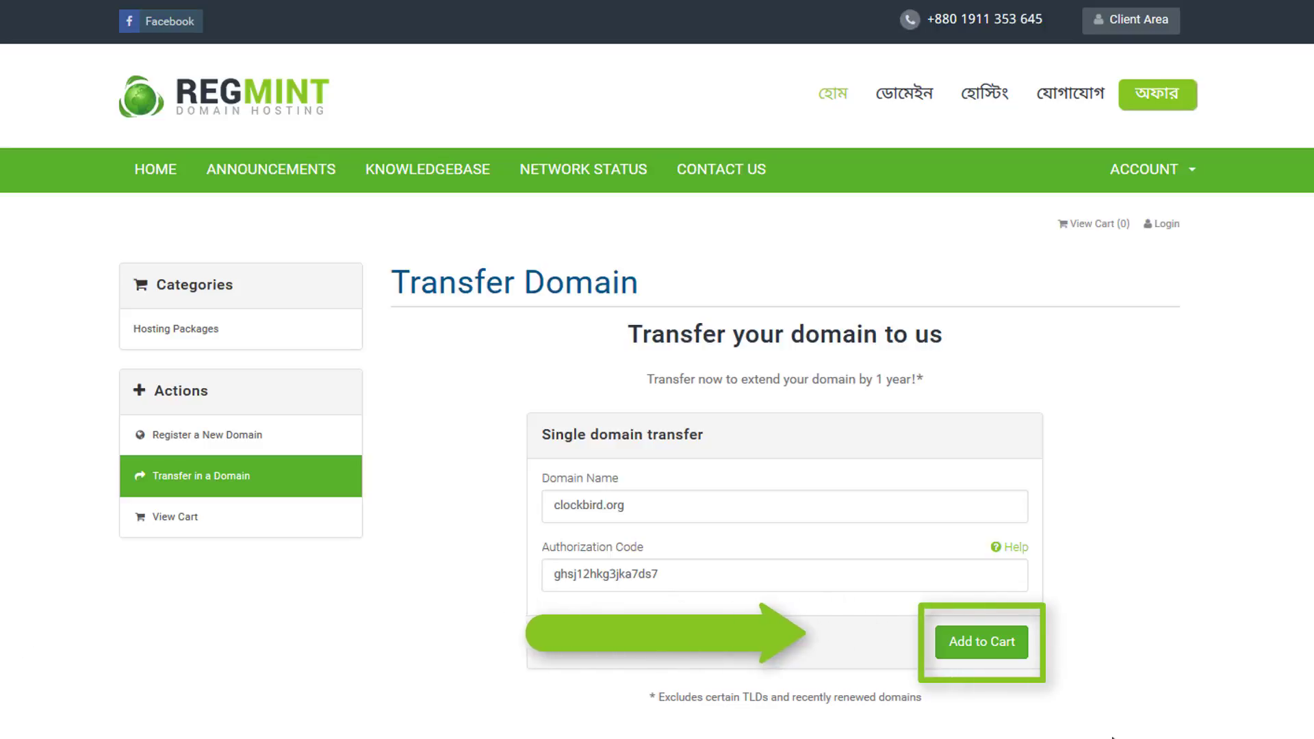
# Add the ৳890 clockbird.org transfer to the cart, keep default nameservers, and proceed to checkout
pyautogui.click(990, 637)
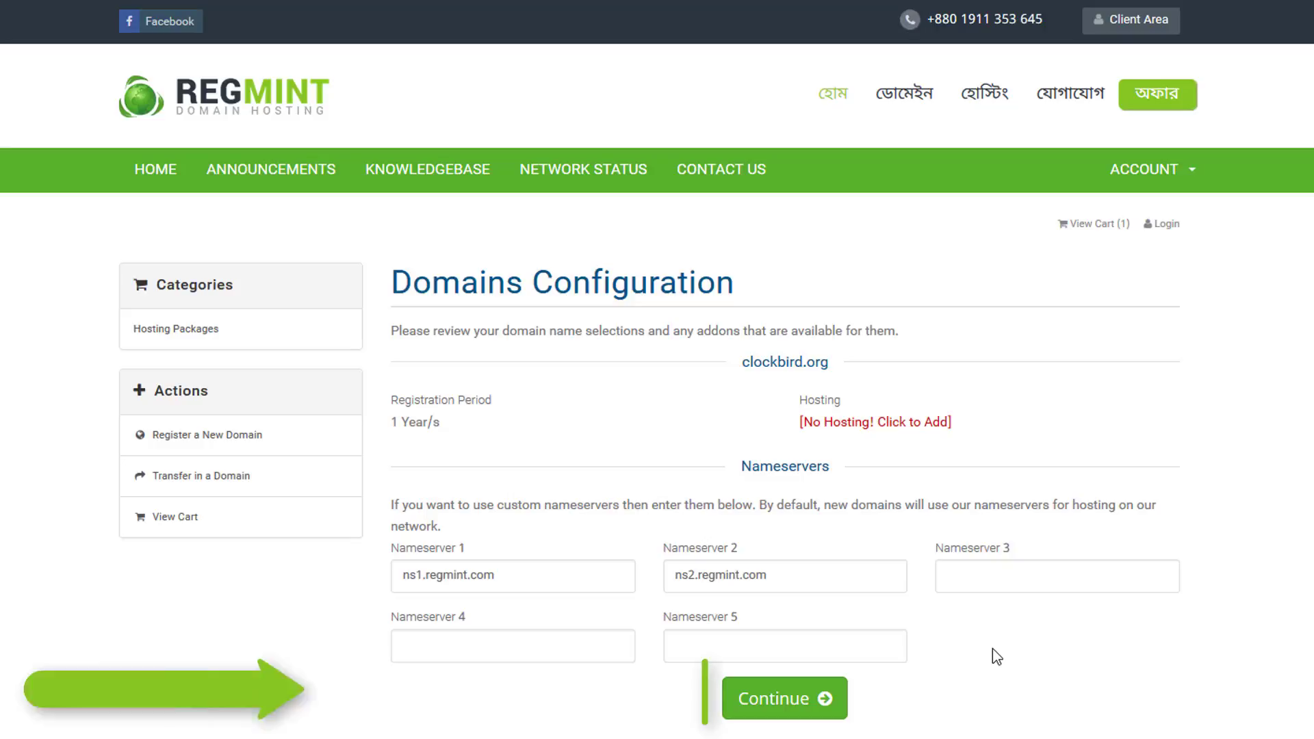
pyautogui.click(757, 705)
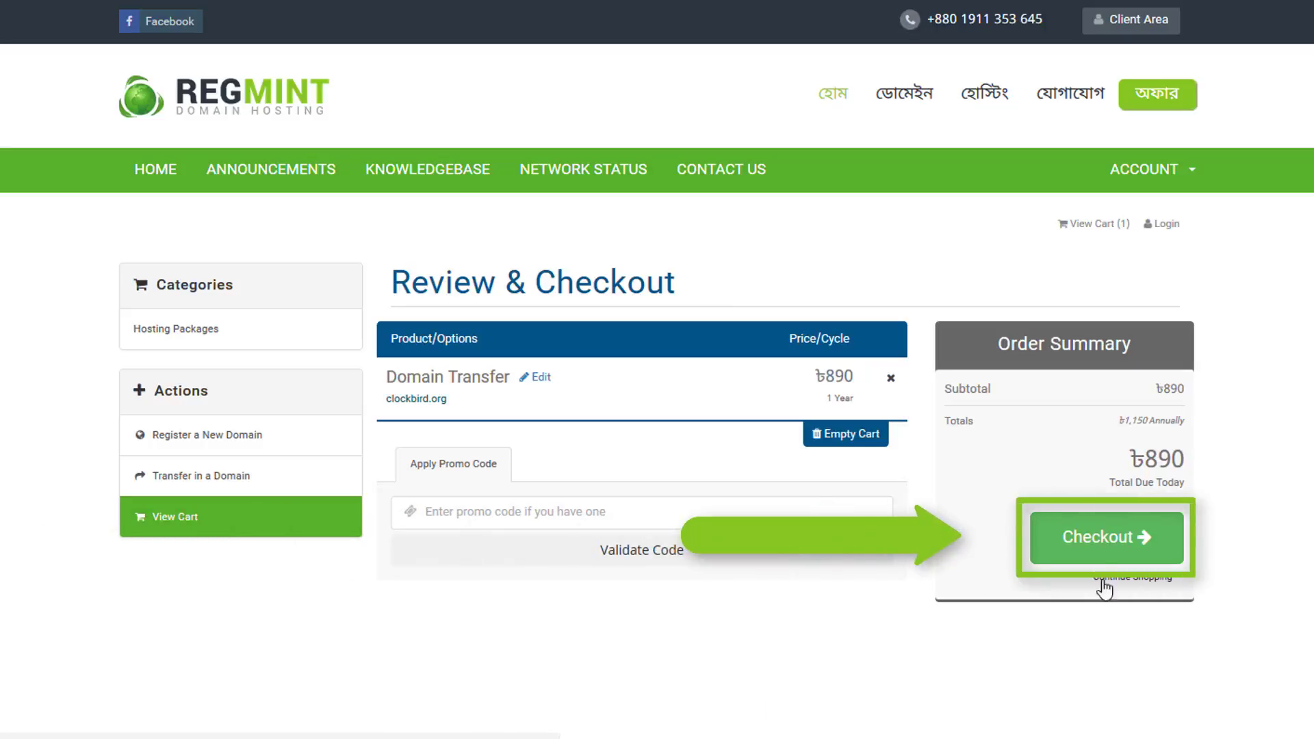
pyautogui.click(1062, 536)
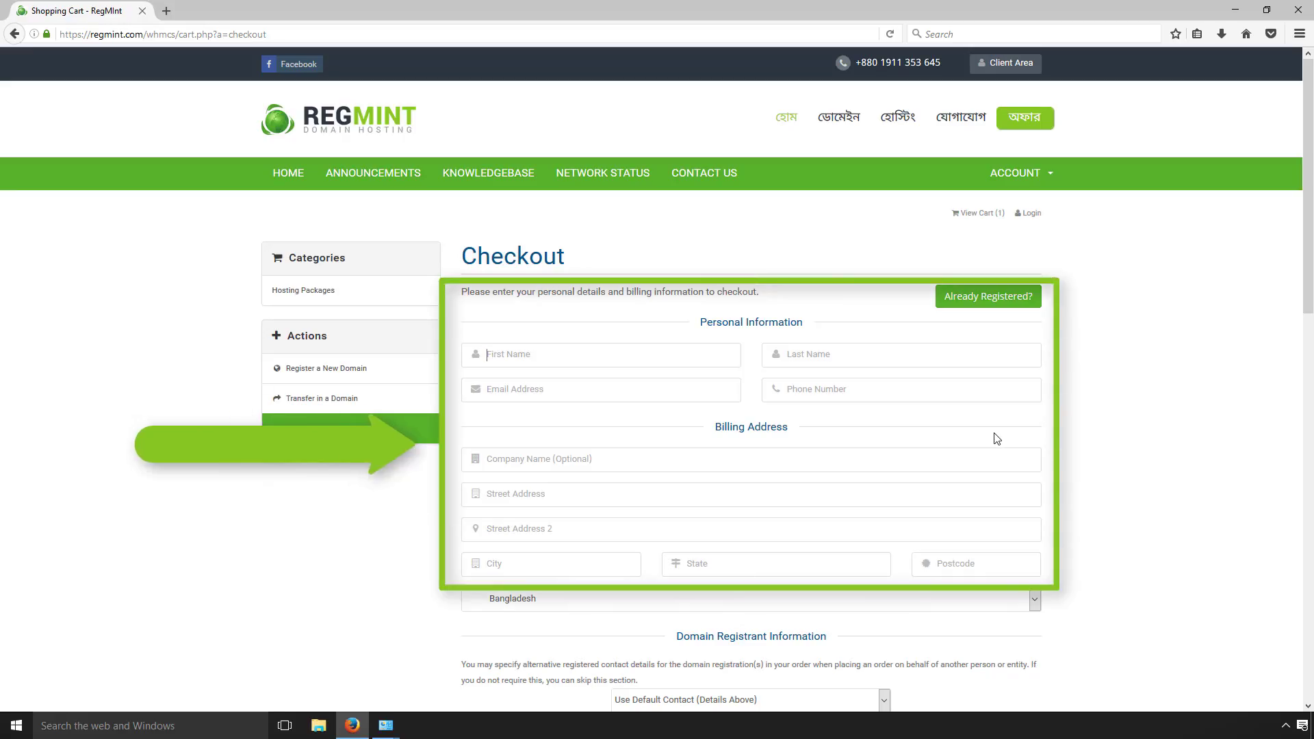
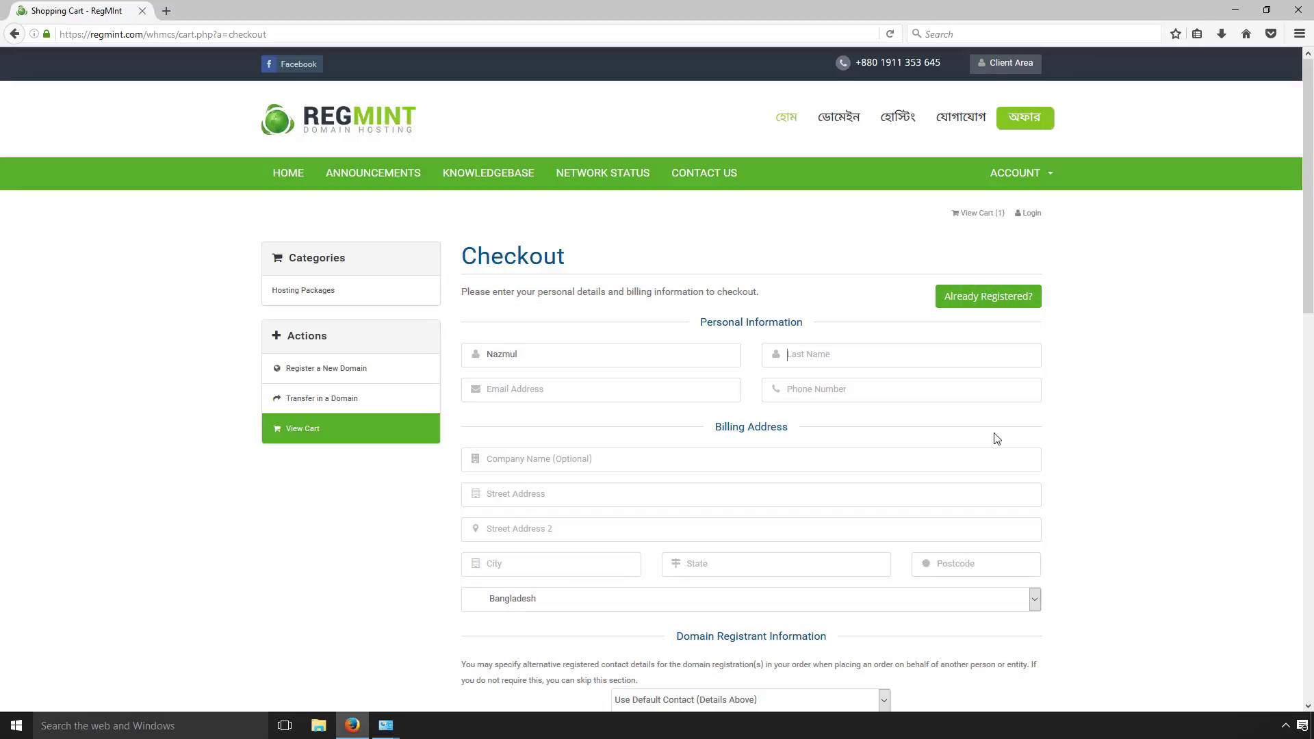
# Enter the buyer's first and last name, e-mail address and phone number
pyautogui.press('Tab')
pyautogui.press('Tab')
pyautogui.click(902, 387)
pyautogui.write('0171700000000')
# Fill in the billing street address, second address line, city, state and postcode
pyautogui.click(499, 493)
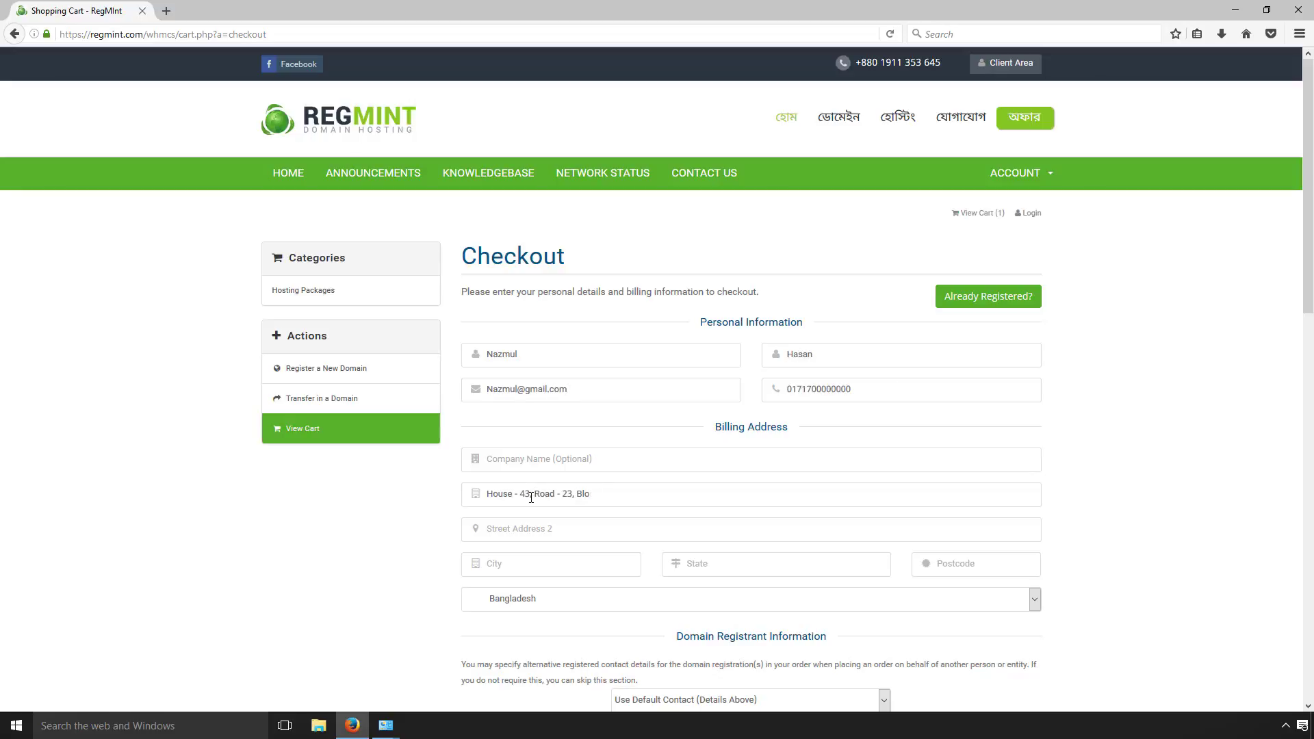
pyautogui.click(521, 527)
pyautogui.write('Mirpur - 2')
pyautogui.click(516, 566)
pyautogui.write('Dhaka')
pyautogui.click(754, 567)
pyautogui.write('Dhaka')
pyautogui.press('Tab')
pyautogui.write('1216')
# Enter the account password and confirm it in the second password field
pyautogui.scroll(-5, 536, 603)
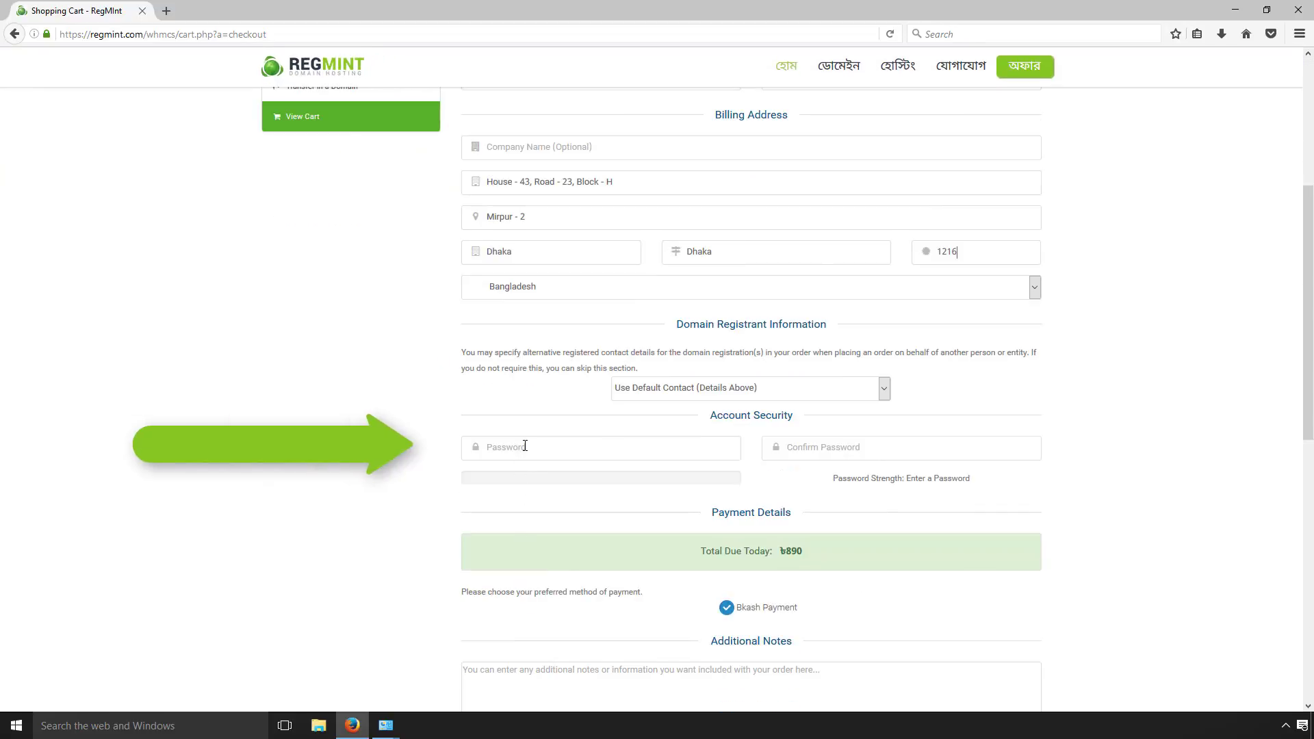
pyautogui.click(525, 446)
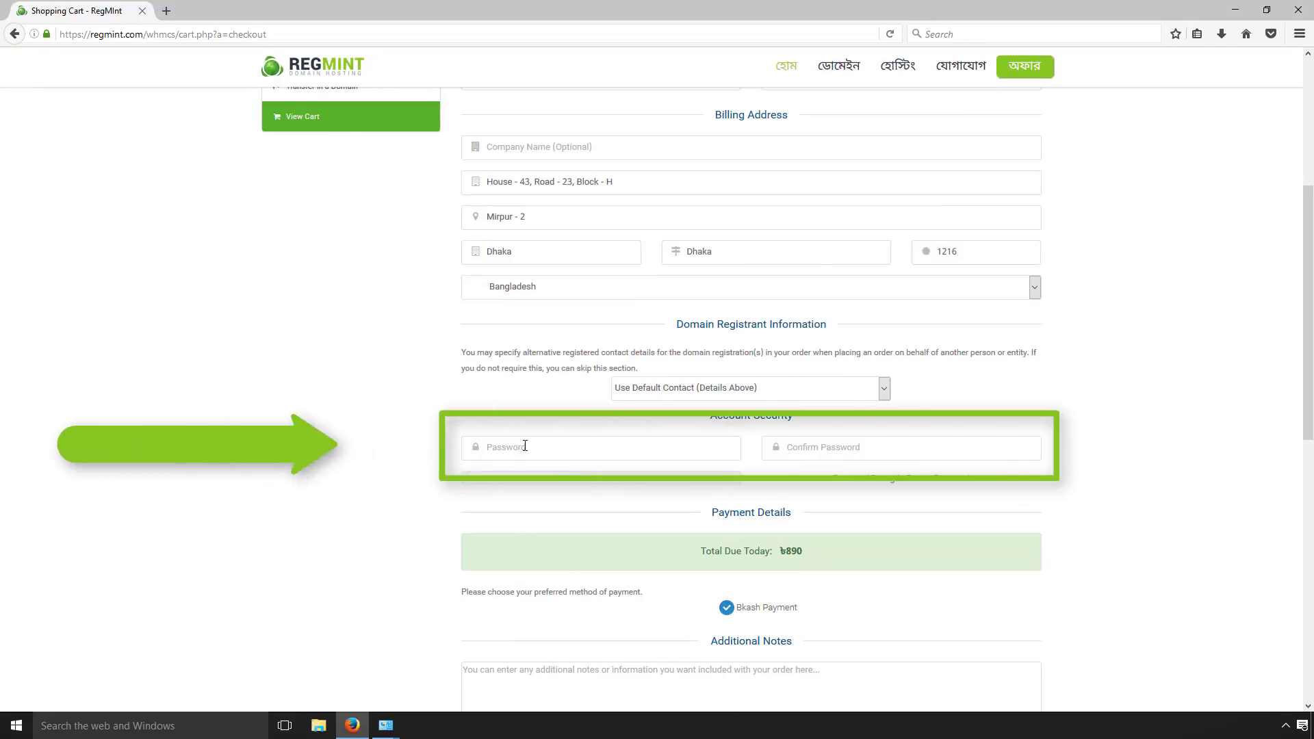
pyautogui.write('••••')
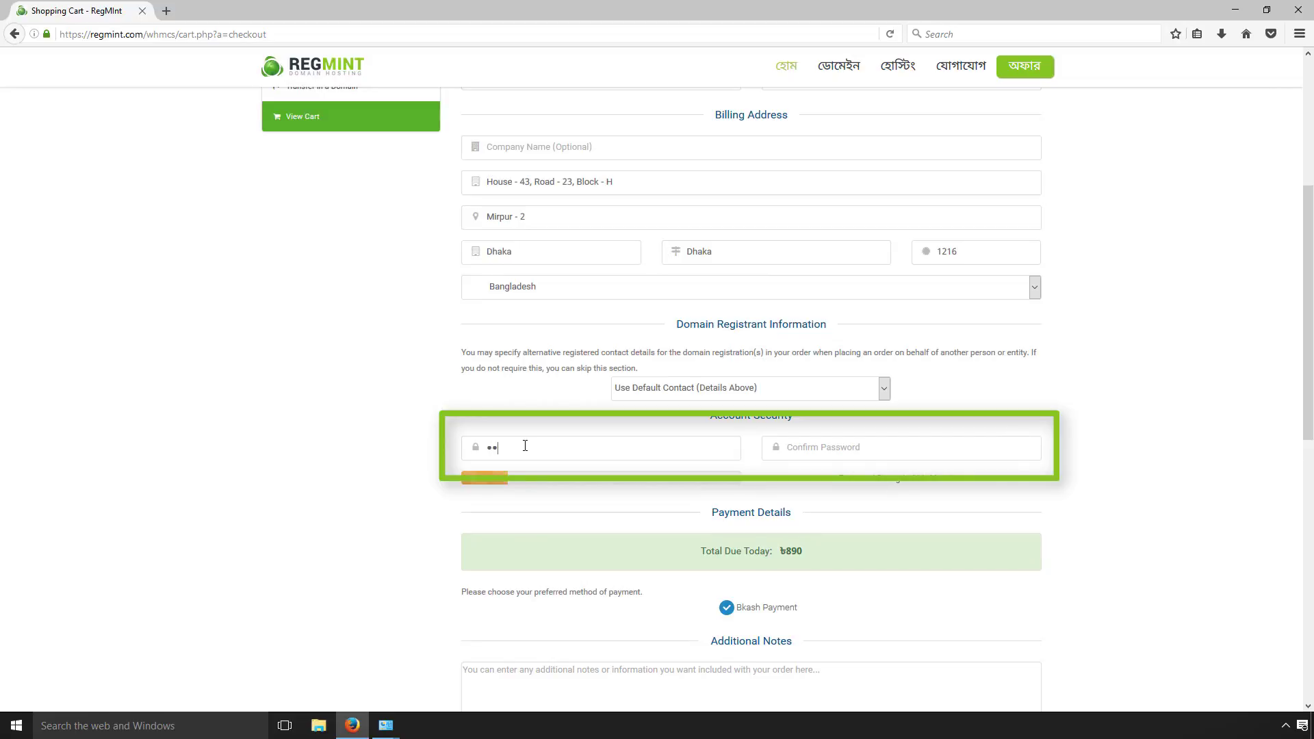
pyautogui.write('••••')
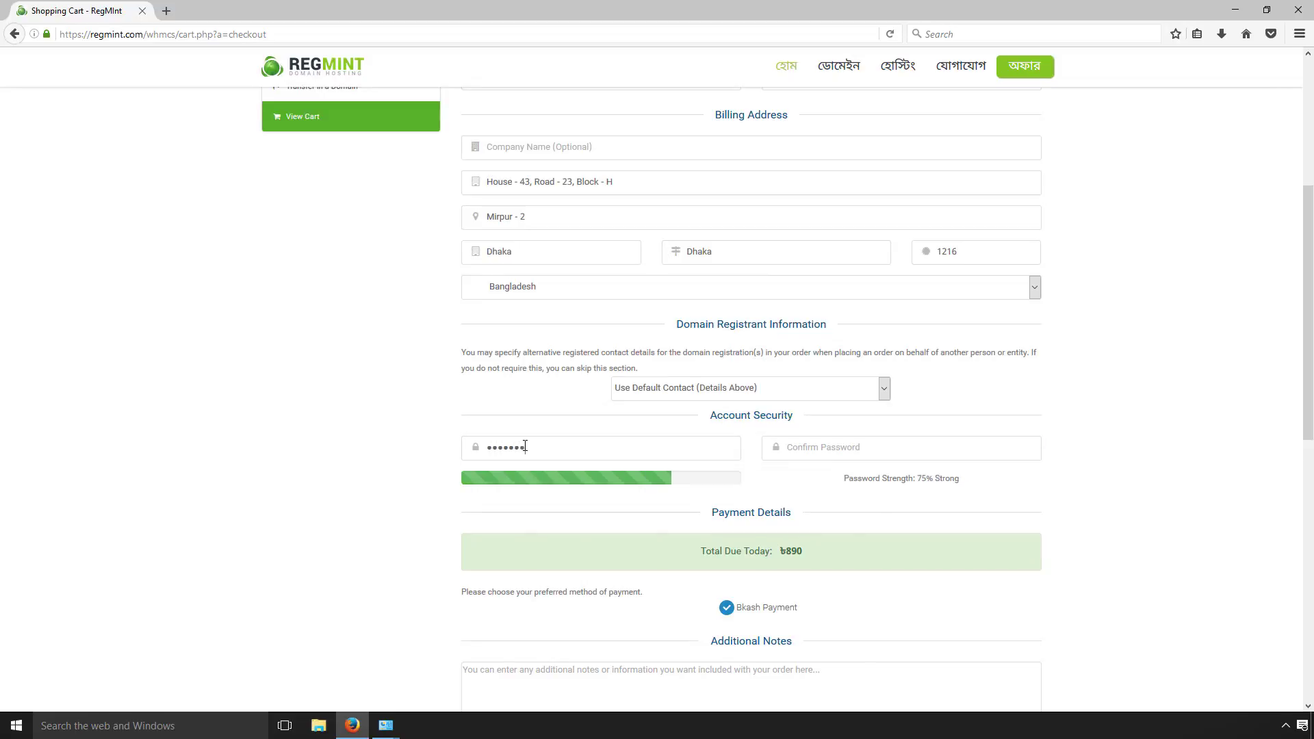
pyautogui.click(877, 443)
pyautogui.write('•••••')
pyautogui.write('•••')
pyautogui.scroll(-5, 876, 442)
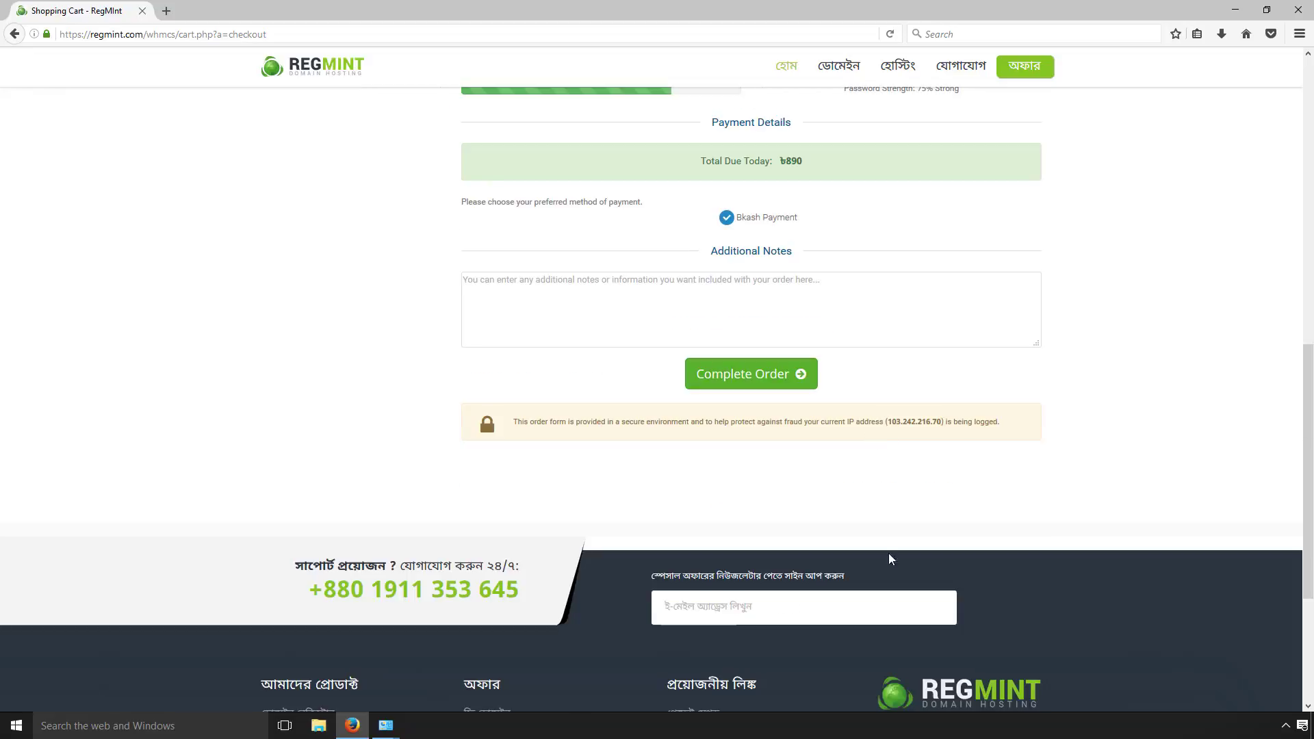
# Place the clockbird.org transfer order and decline Firefox's offer to save the password
pyautogui.click(759, 376)
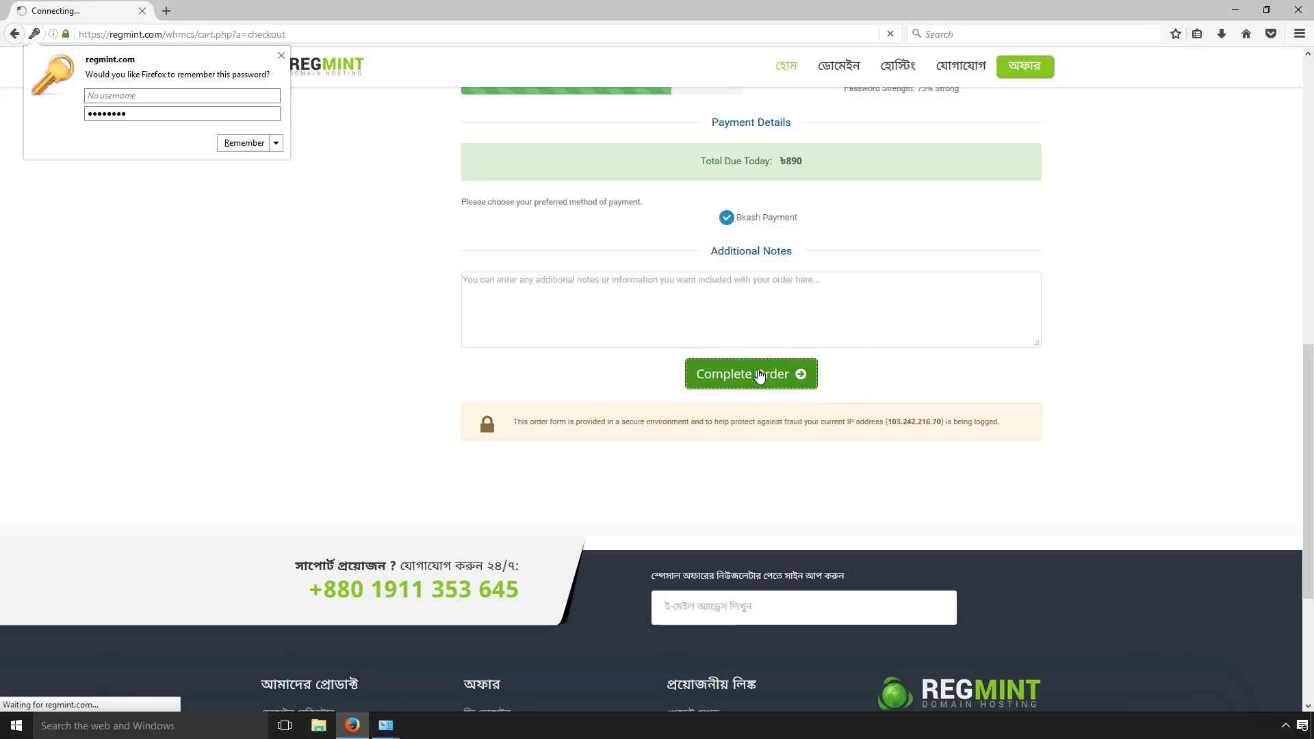
pyautogui.click(260, 380)
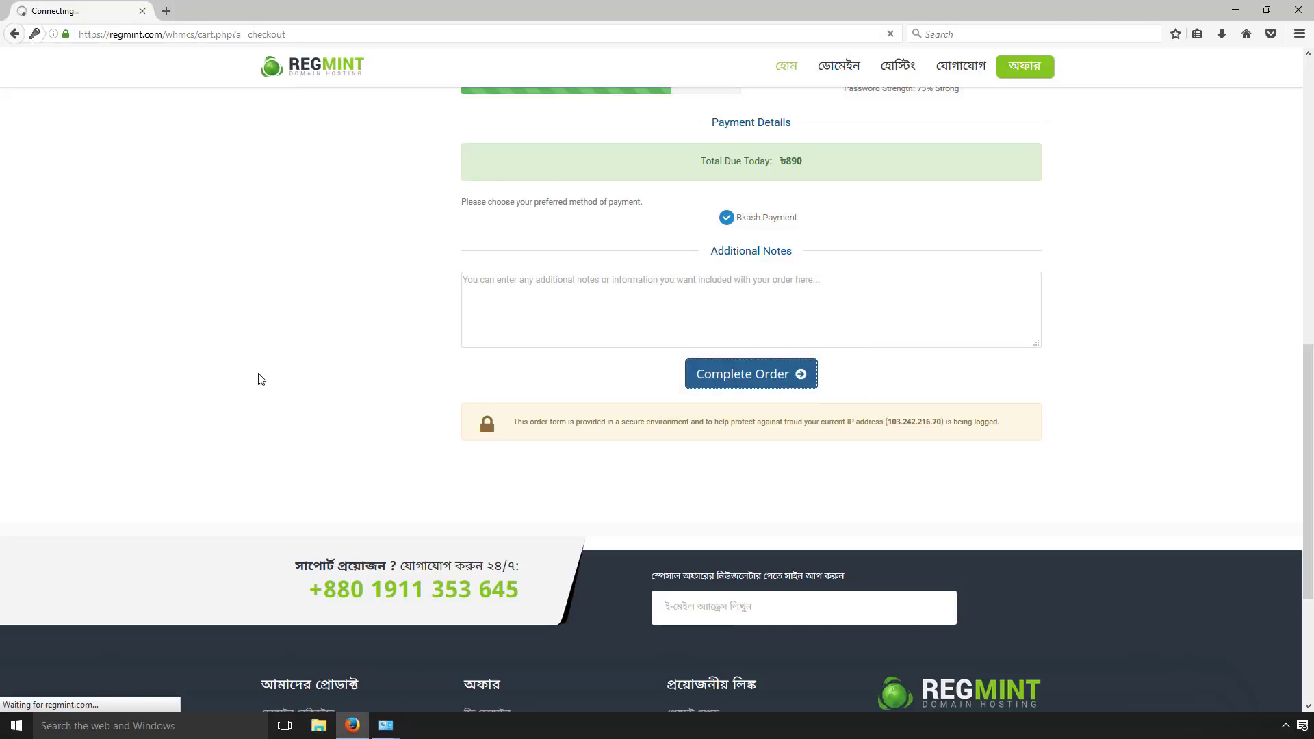